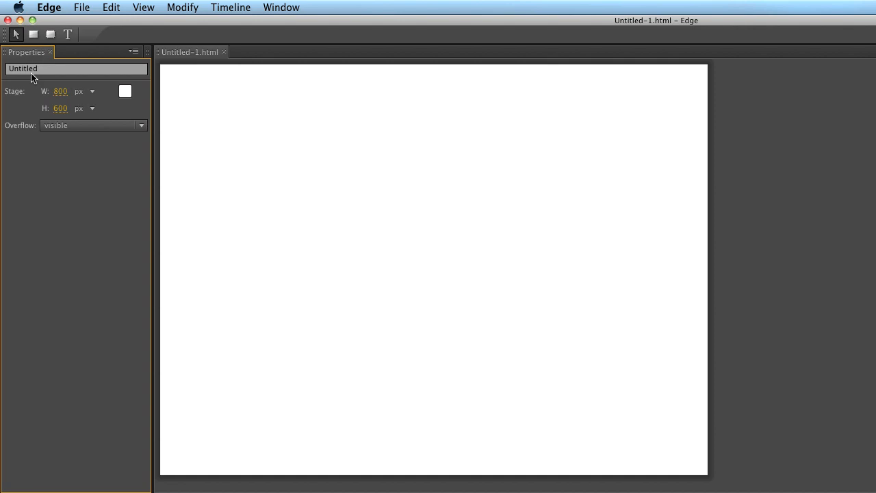
Draw a rectangle about 177 × 168 px in the upper-left part of the stage and name it Box.
{"action": "left_click", "coordinate": [32, 35]}
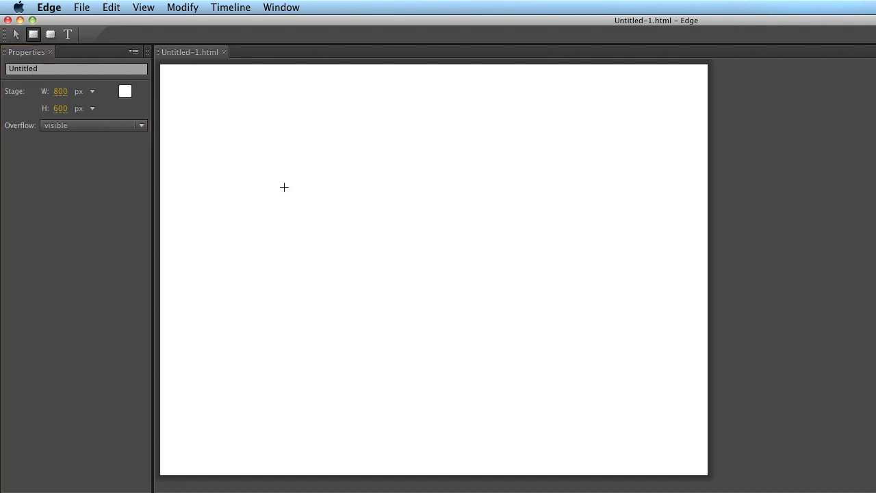
{"action": "left_click_drag", "start_coordinate": [221, 161], "coordinate": [343, 277]}
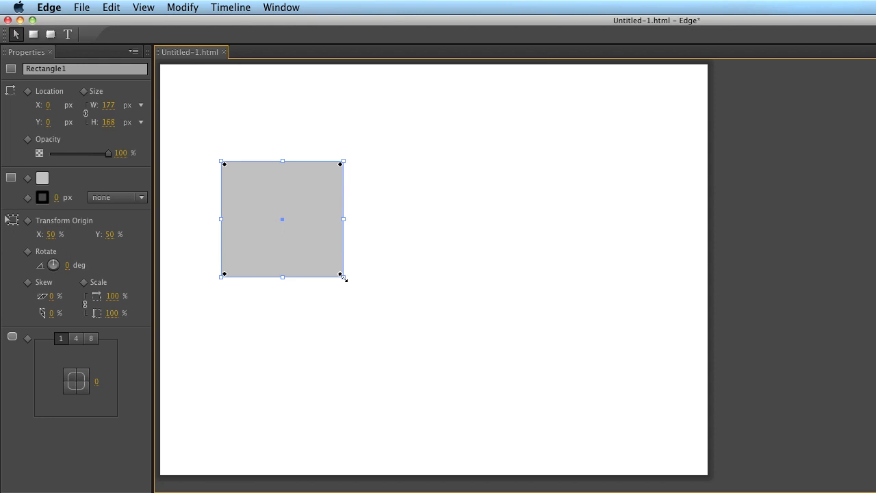
{"action": "left_click", "coordinate": [69, 69]}
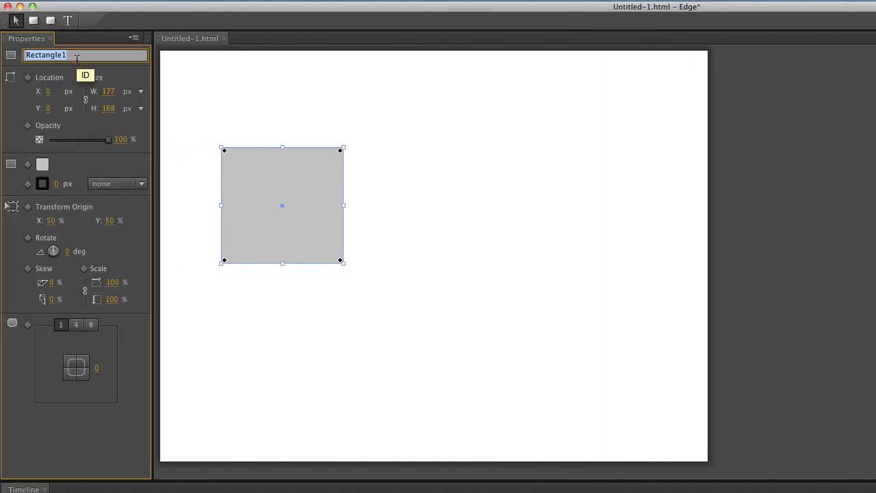
{"action": "type", "text": "Box"}
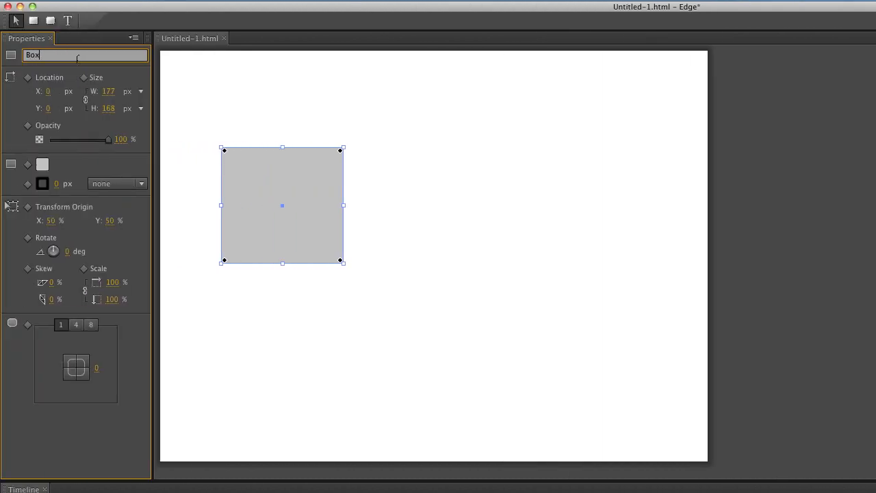
{"action": "key", "text": "Return"}
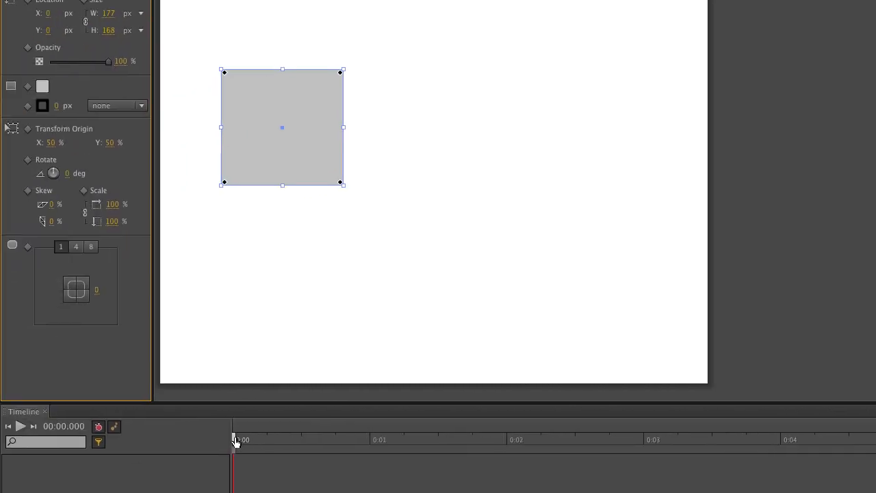
Animate the box horizontally by moving it to about X 299, Y -1 at 1 second and about X -60, Y 2 at 0 seconds.
{"action": "left_click_drag", "start_coordinate": [236, 440], "coordinate": [369, 440]}
{"action": "left_click_drag", "start_coordinate": [237, 135], "coordinate": [452, 136]}
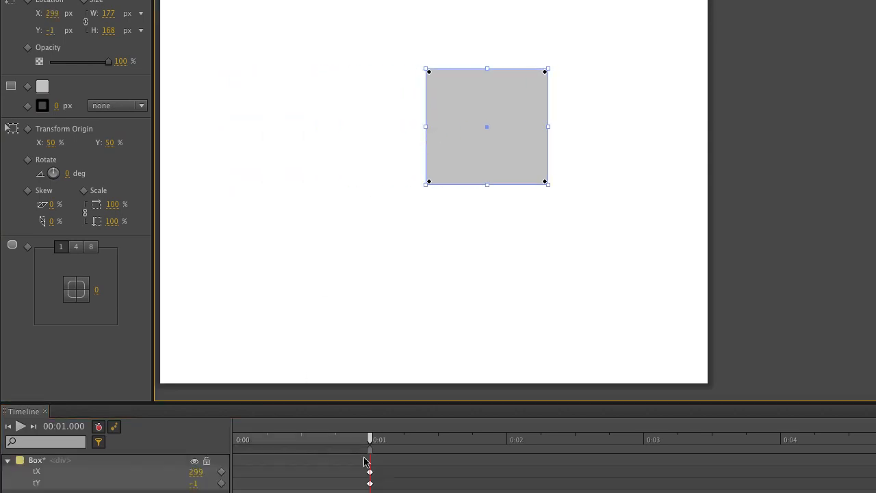
{"action": "left_click_drag", "start_coordinate": [370, 448], "coordinate": [234, 446]}
{"action": "left_click", "coordinate": [471, 151]}
{"action": "left_click_drag", "start_coordinate": [472, 152], "coordinate": [226, 153]}
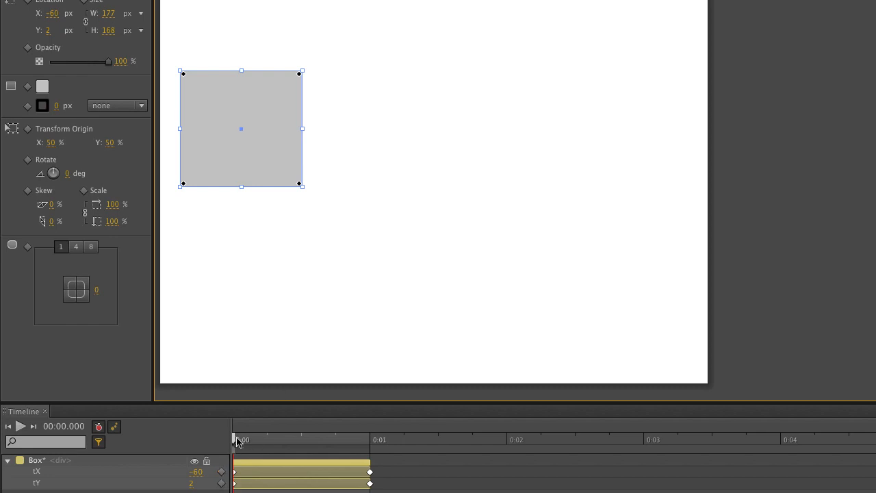
Preview the box's motion up to 1 second and delete the box from the stage.
{"action": "left_click_drag", "start_coordinate": [236, 438], "coordinate": [366, 442]}
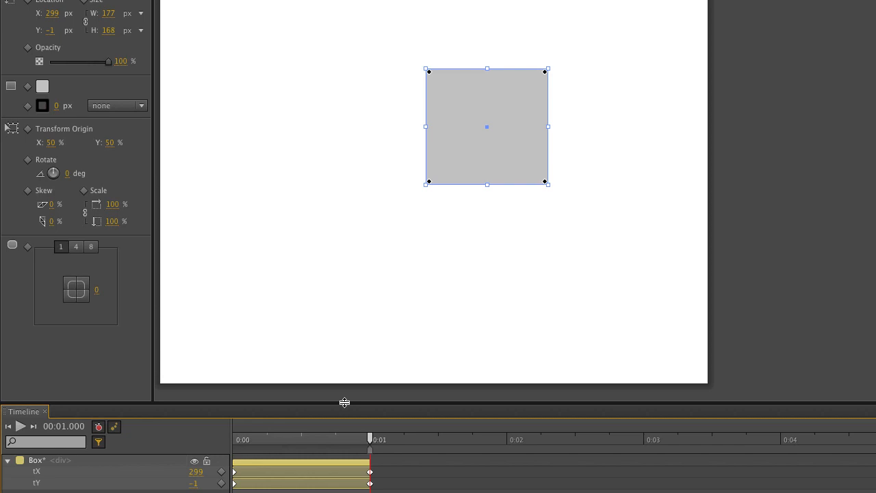
{"action": "left_click", "coordinate": [473, 154]}
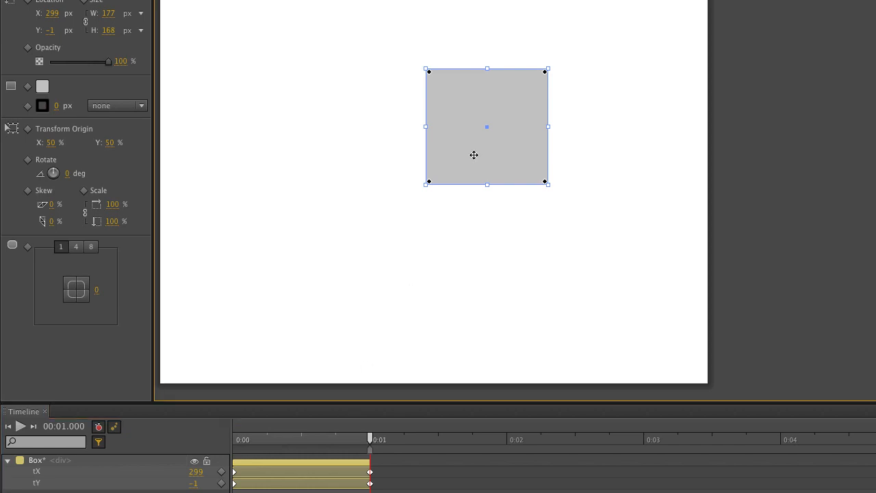
{"action": "key", "text": "Delete"}
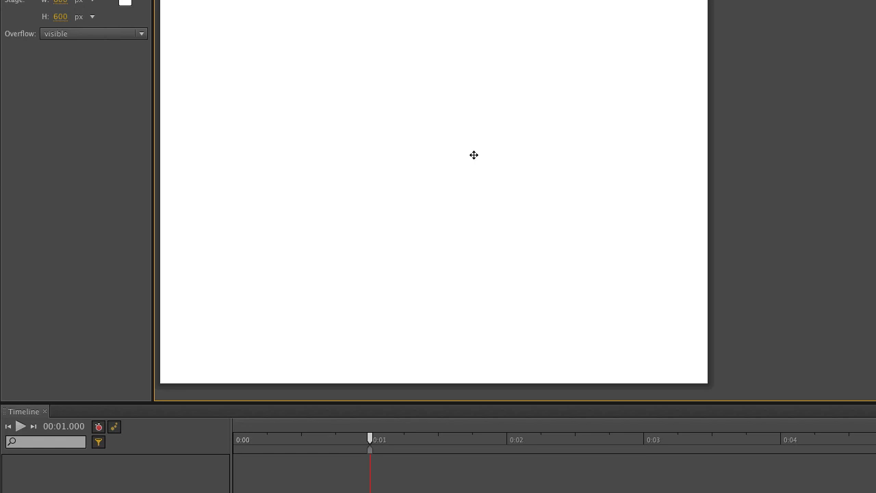
Draw a new rectangle about 164 × 183 px, return the playhead to 0 seconds and name the rectangle Box.
{"action": "left_click", "coordinate": [34, 10]}
{"action": "mouse_move", "coordinate": [252, 145]}
{"action": "left_mouse_down"}
{"action": "mouse_move", "coordinate": [295, 184]}
{"action": "mouse_move", "coordinate": [326, 236]}
{"action": "mouse_move", "coordinate": [364, 264]}
{"action": "left_mouse_up"}
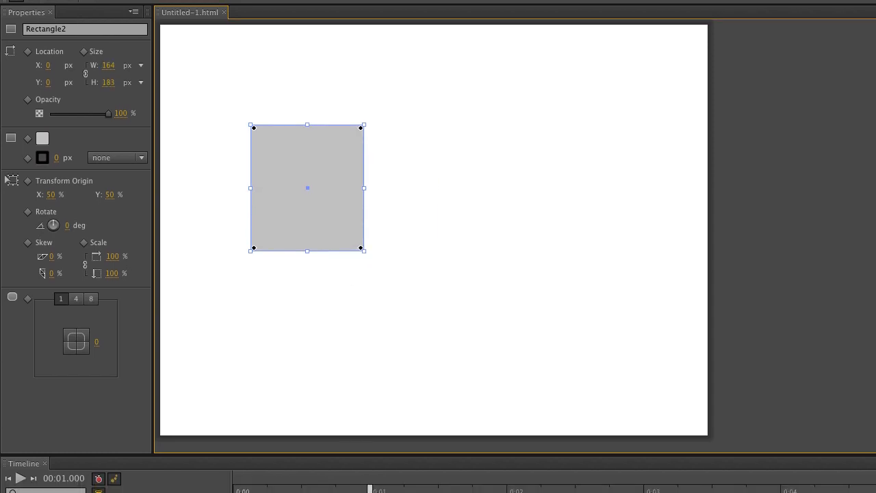
{"action": "left_click_drag", "start_coordinate": [370, 487], "coordinate": [234, 487]}
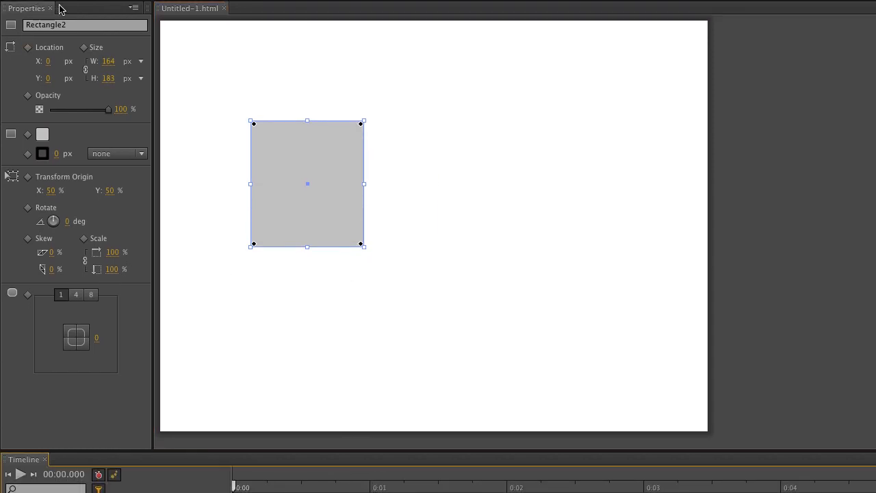
{"action": "left_click", "coordinate": [61, 26]}
{"action": "double_click", "coordinate": [62, 25]}
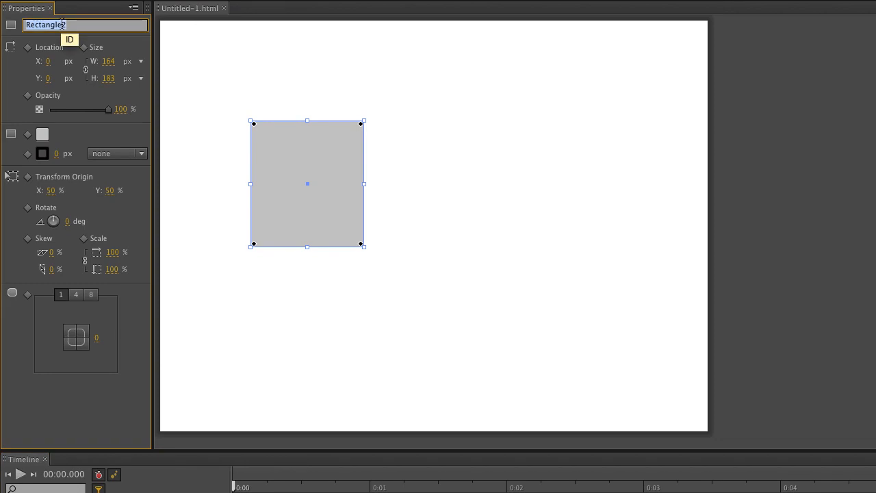
{"action": "type", "text": "Box"}
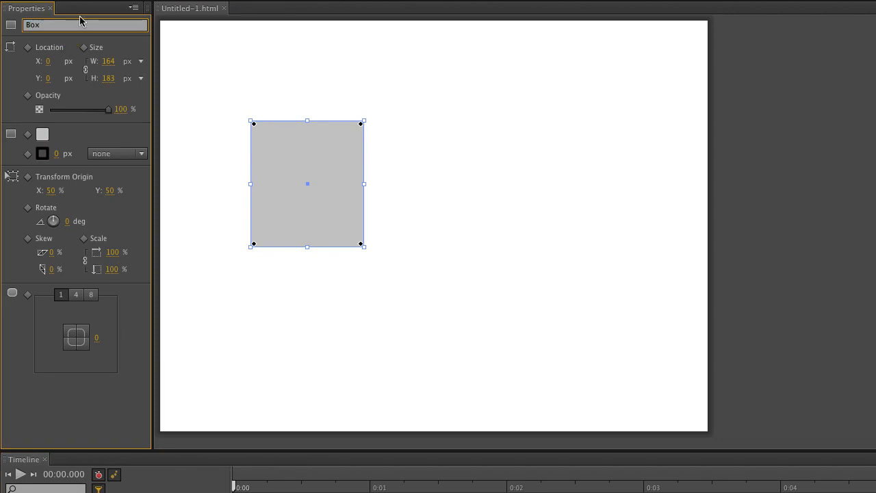
Add a location keyframe for the box at 0 seconds and move it to about X 286, Y 11 at 1 second.
{"action": "left_click", "coordinate": [28, 48]}
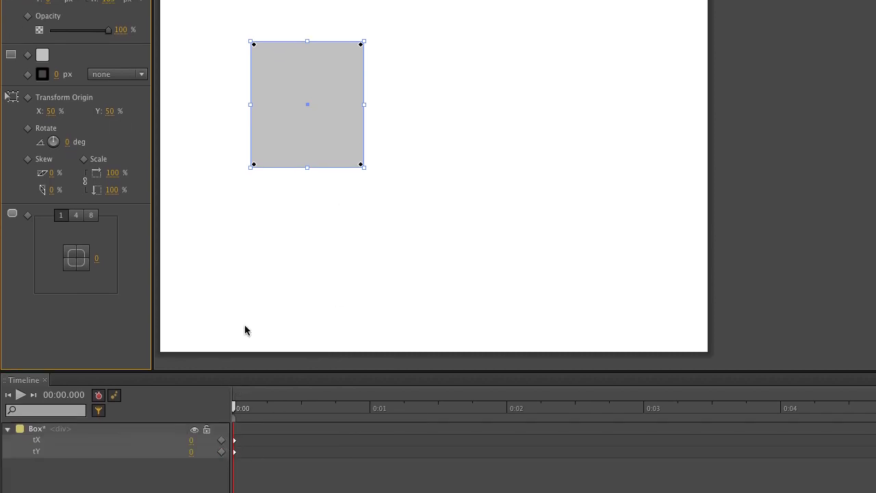
{"action": "left_click", "coordinate": [239, 408]}
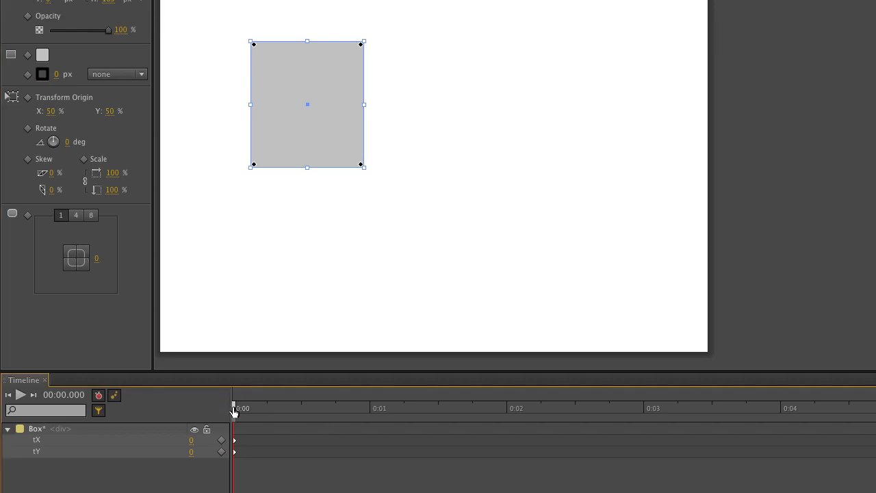
{"action": "left_click_drag", "start_coordinate": [235, 409], "coordinate": [370, 411]}
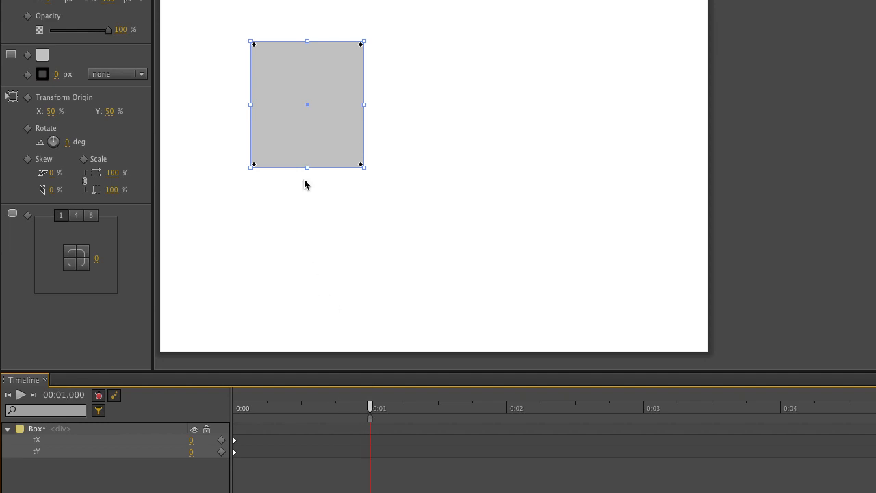
{"action": "left_click_drag", "start_coordinate": [260, 141], "coordinate": [459, 149]}
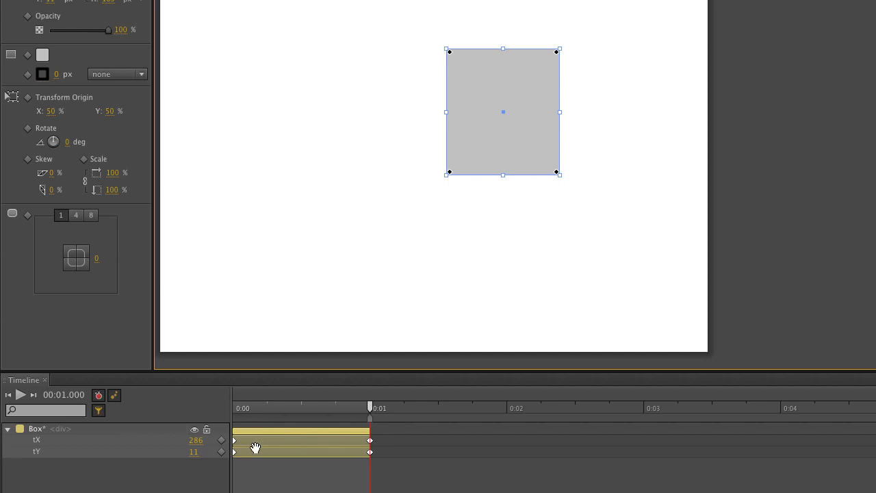
Collapse and re-expand the box's animated properties, and play its motion from the start.
{"action": "left_click", "coordinate": [8, 429]}
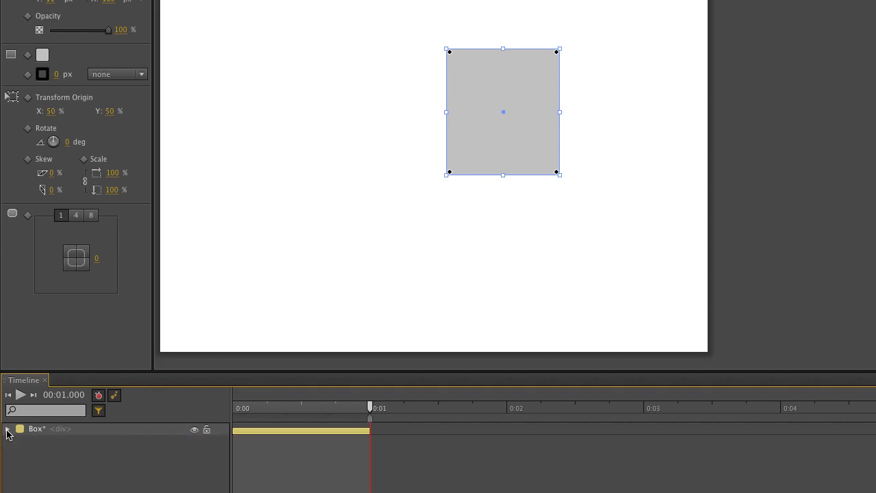
{"action": "left_click", "coordinate": [8, 429]}
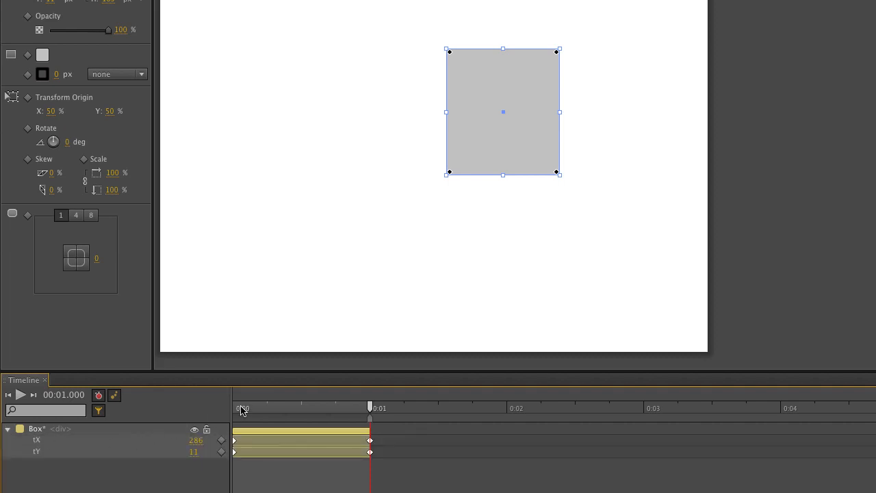
{"action": "left_click", "coordinate": [236, 409]}
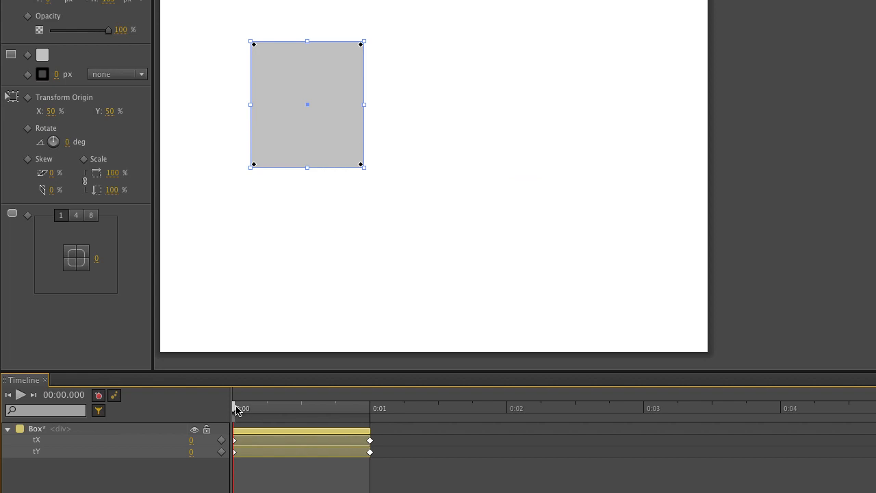
{"action": "key", "text": "space"}
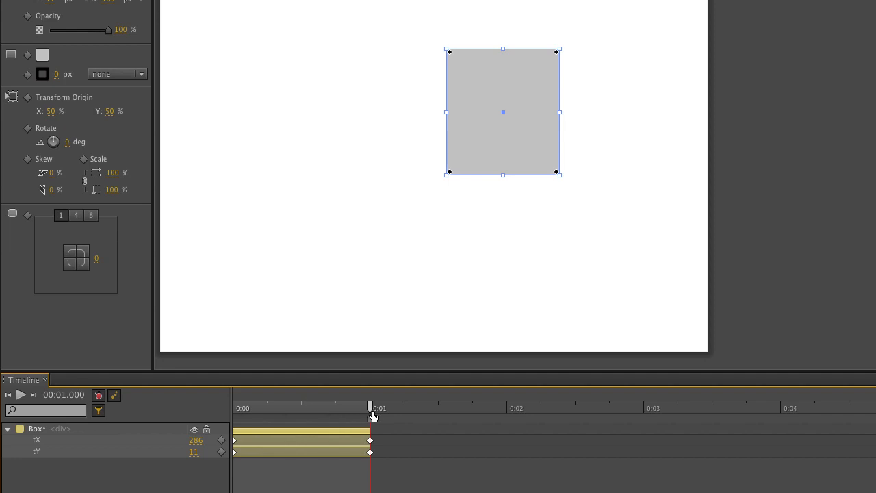
Add a fill keyframe for the box at 0.5 seconds and set its fill to red #e11f1f.
{"action": "left_click_drag", "start_coordinate": [371, 410], "coordinate": [300, 410]}
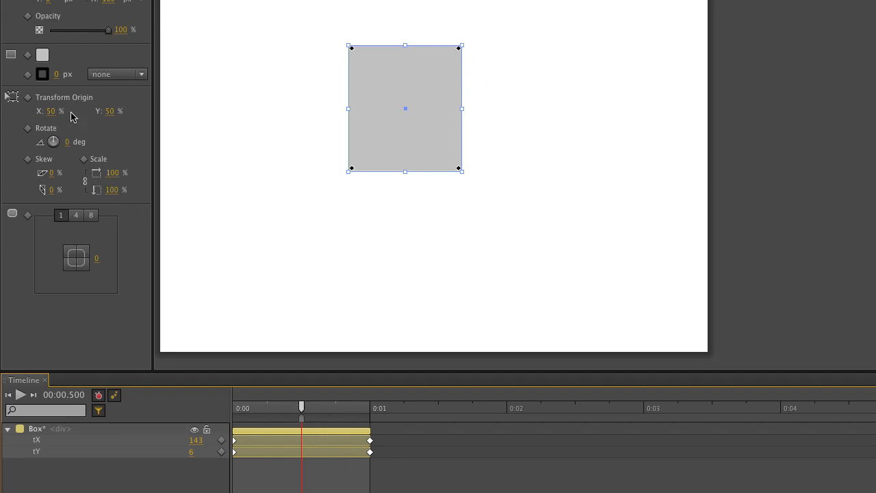
{"action": "left_click", "coordinate": [28, 56]}
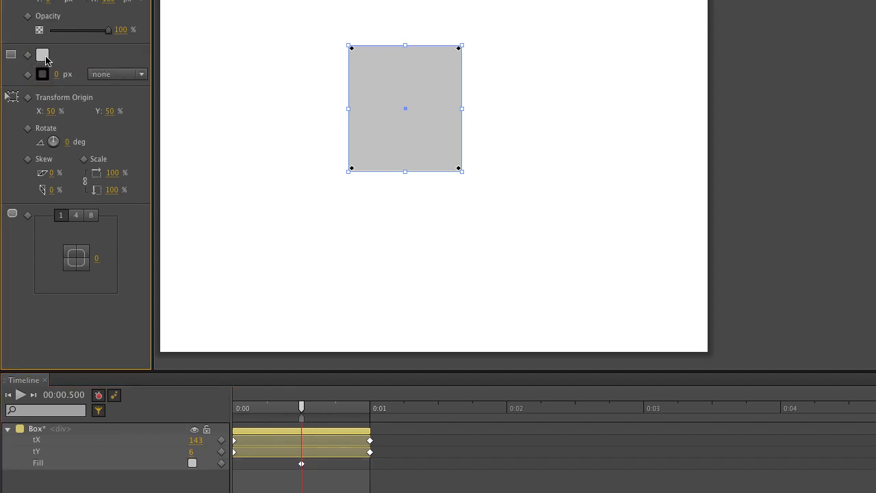
{"action": "left_click", "coordinate": [42, 55]}
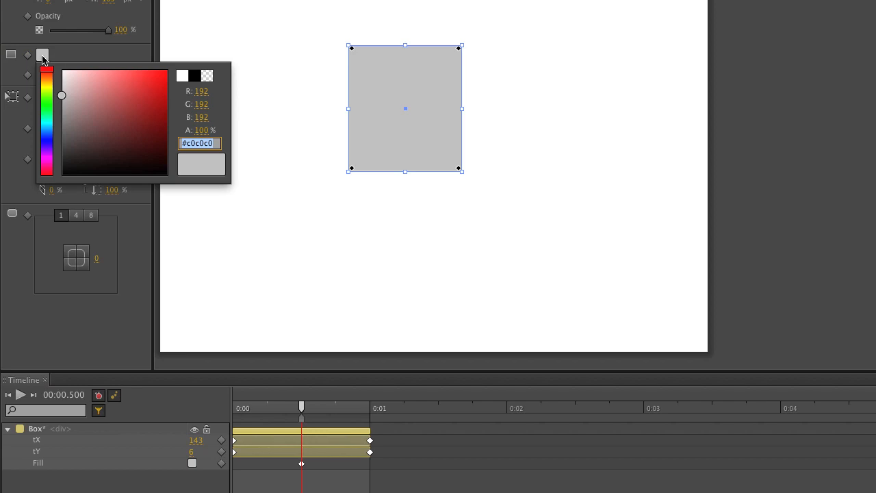
{"action": "left_click", "coordinate": [153, 82]}
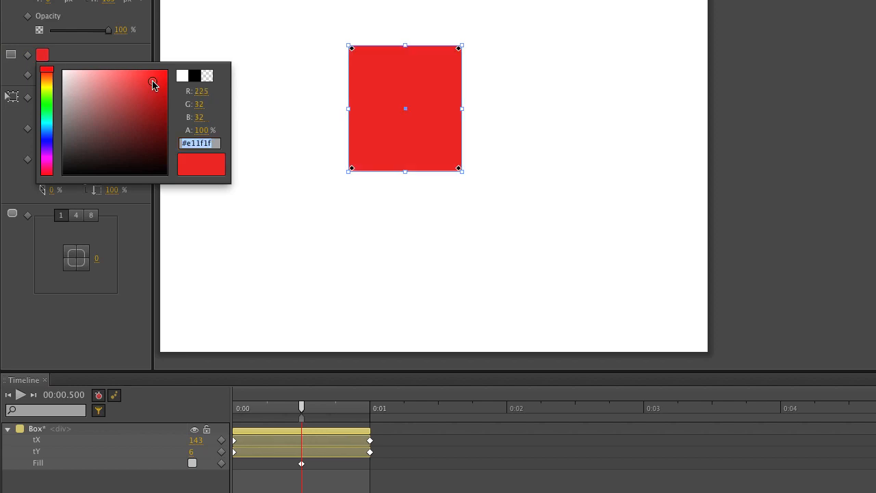
Set the box's fill to pale pinkish grey #ccbdbd at 1 second and play the animation from the start.
{"action": "left_click", "coordinate": [302, 411]}
{"action": "left_click_drag", "start_coordinate": [301, 411], "coordinate": [370, 413]}
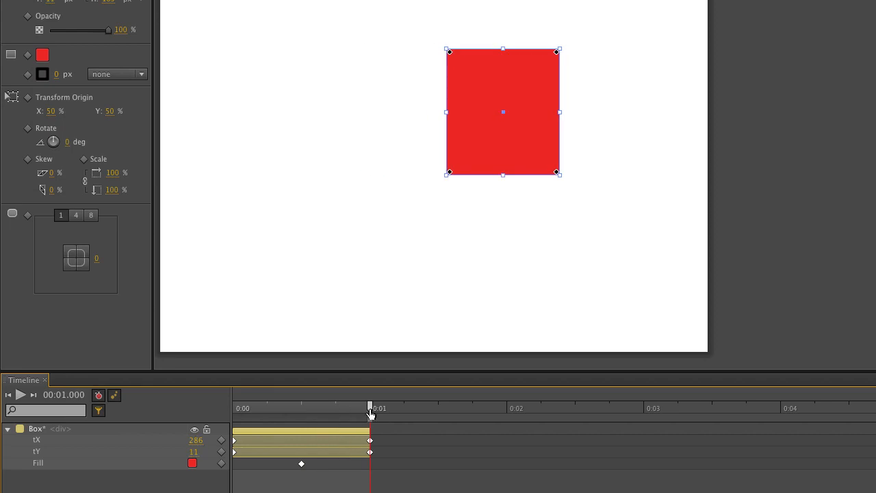
{"action": "left_click", "coordinate": [42, 56]}
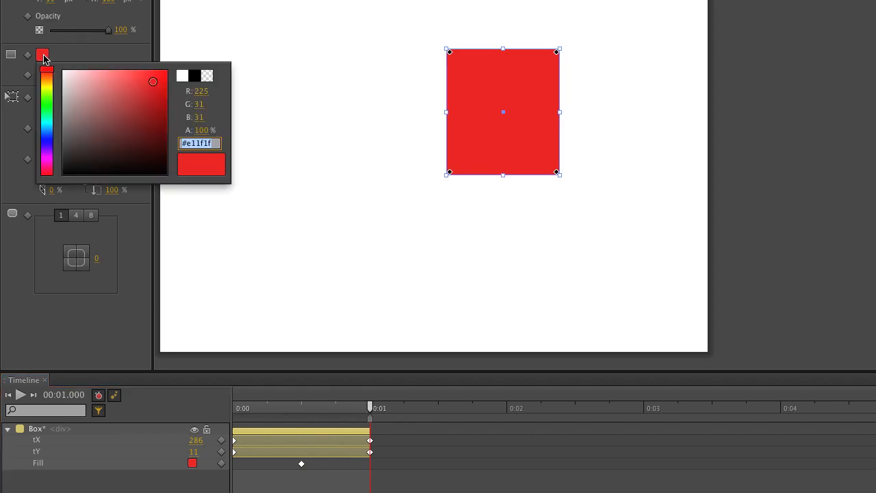
{"action": "left_click", "coordinate": [69, 89]}
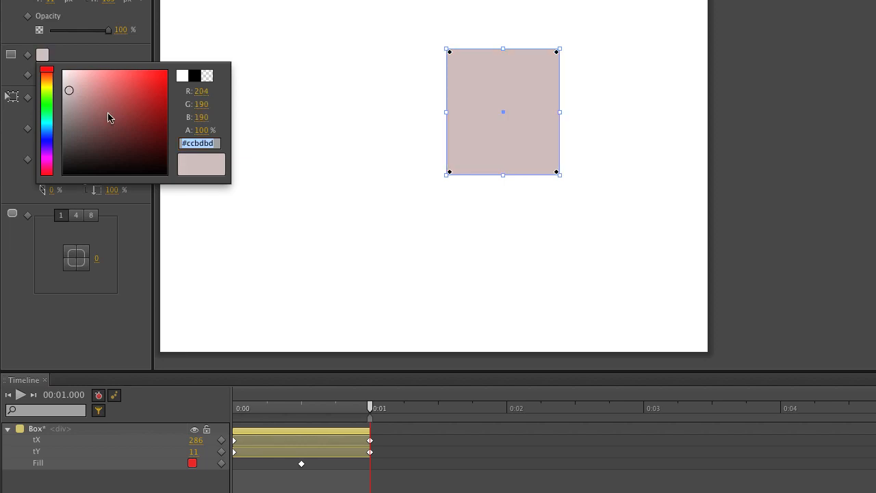
{"action": "left_click", "coordinate": [281, 55]}
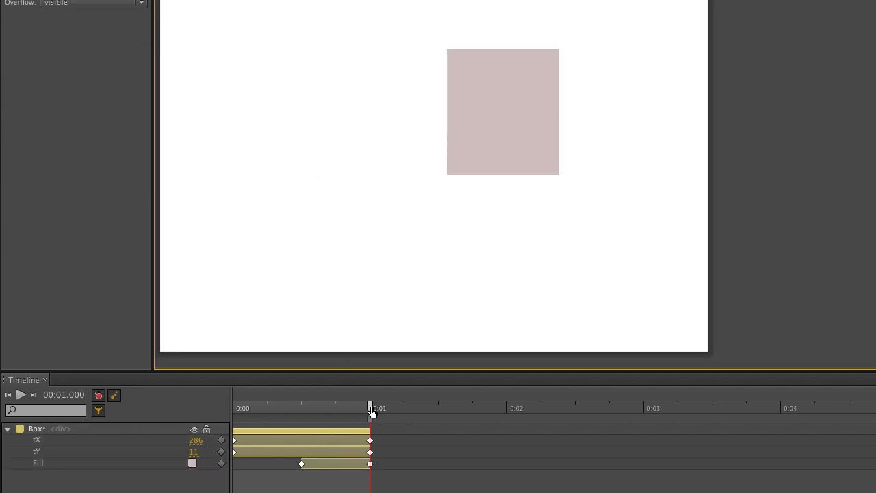
{"action": "left_click_drag", "start_coordinate": [372, 410], "coordinate": [189, 410]}
{"action": "key", "text": "space"}
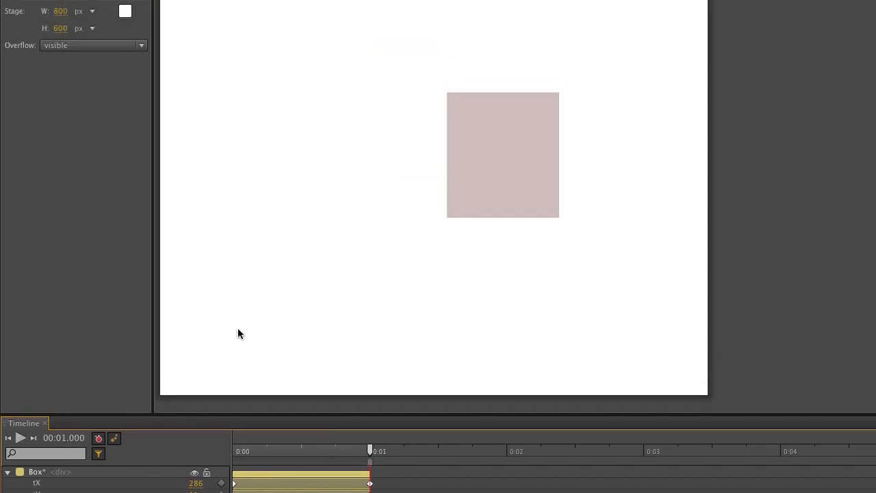
Draw a rounded rectangle about 112 × 103 px to the left of the box and name it Circle.
{"action": "left_click", "coordinate": [51, 10]}
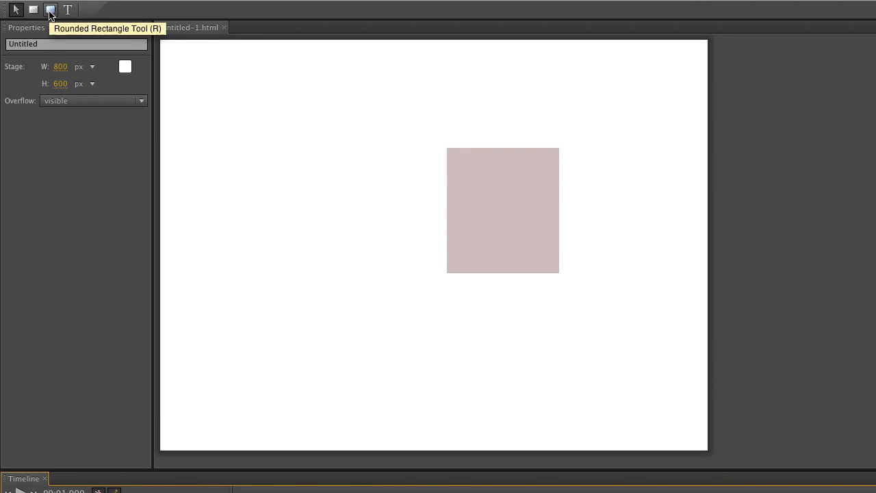
{"action": "left_click_drag", "start_coordinate": [207, 156], "coordinate": [284, 228]}
{"action": "key", "text": "v"}
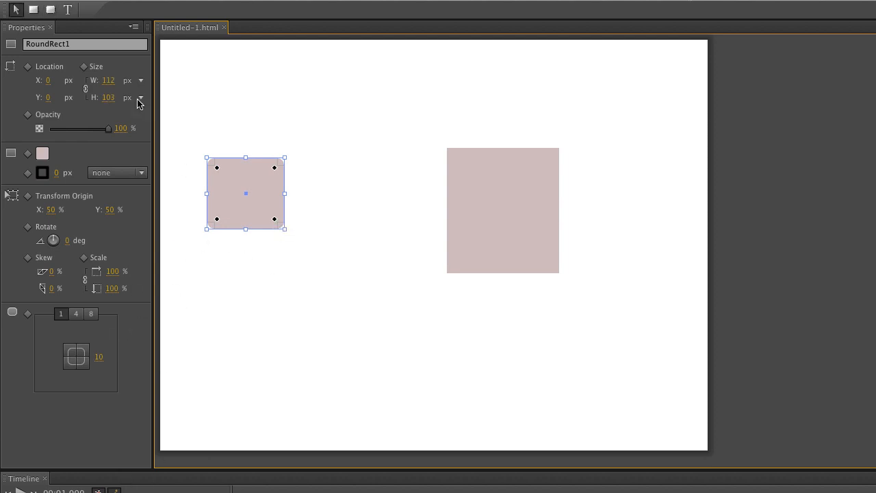
{"action": "left_click", "coordinate": [66, 45]}
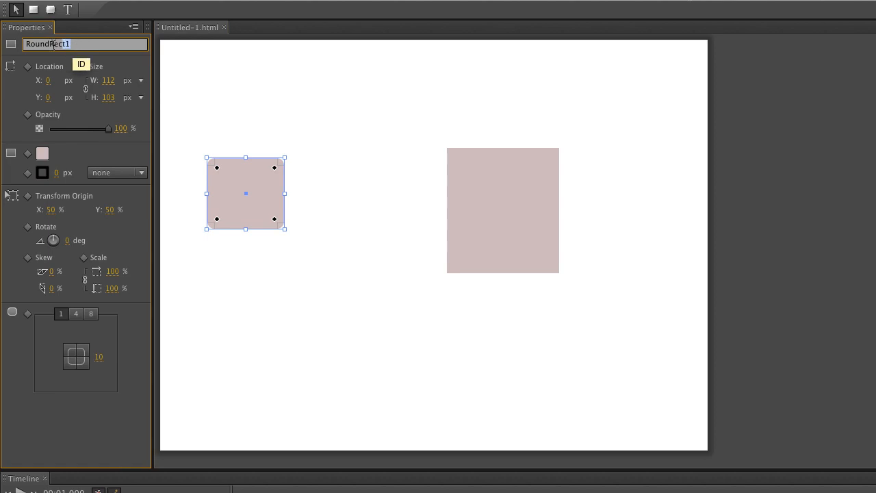
{"action": "double_click", "coordinate": [74, 45]}
{"action": "type", "text": "cle"}
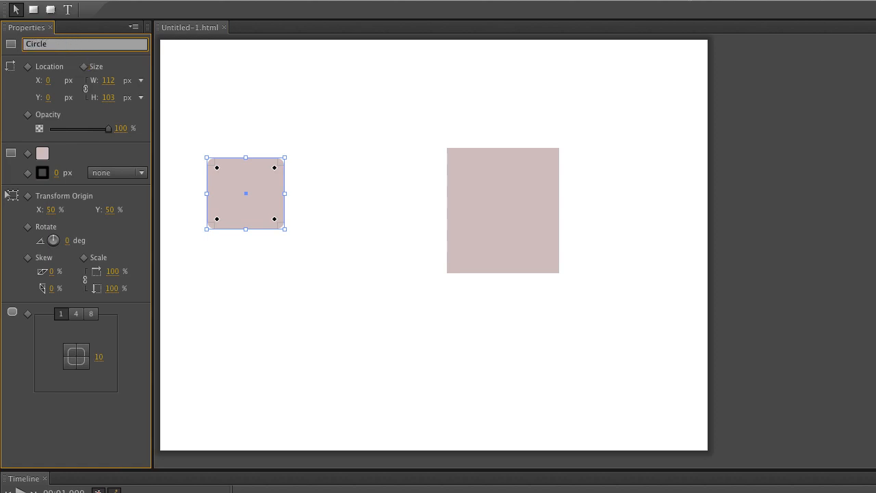
Return to the start of the timeline and set Circle's corner radius to 51 to make it round.
{"action": "key", "text": "Return"}
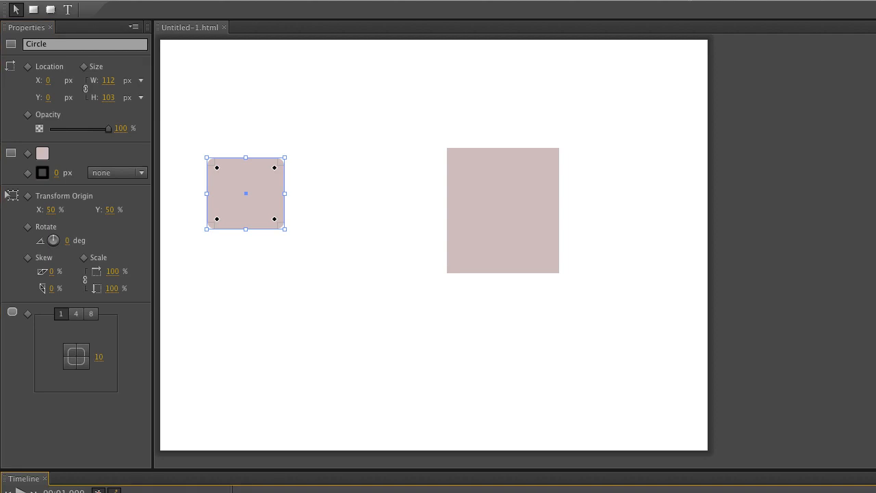
{"action": "key", "text": "Home"}
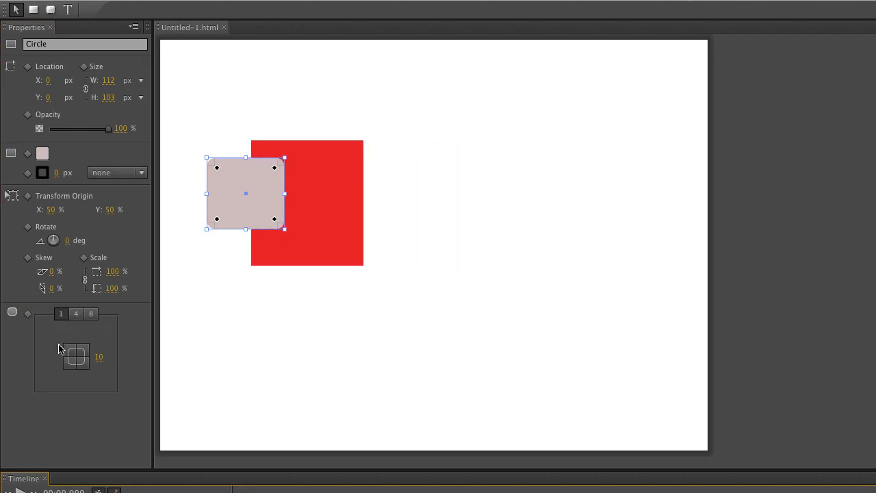
{"action": "left_click", "coordinate": [98, 357]}
{"action": "left_click_drag", "start_coordinate": [96, 361], "coordinate": [128, 364]}
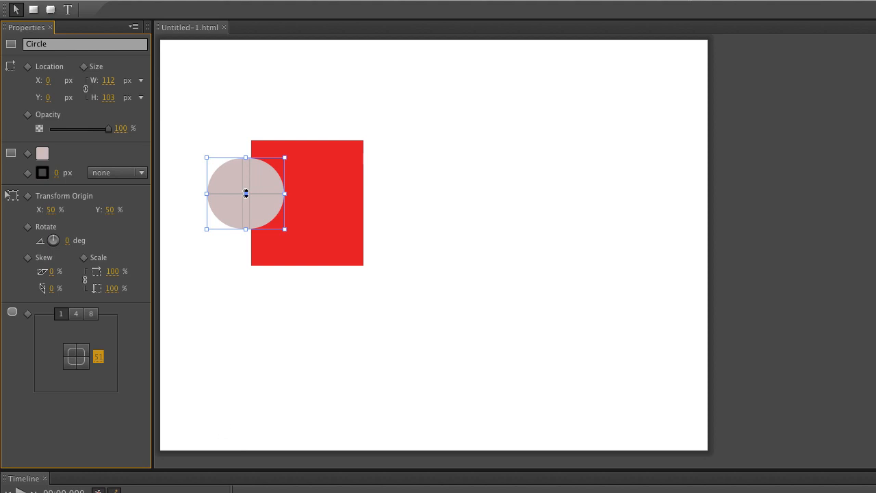
{"action": "key", "text": "space"}
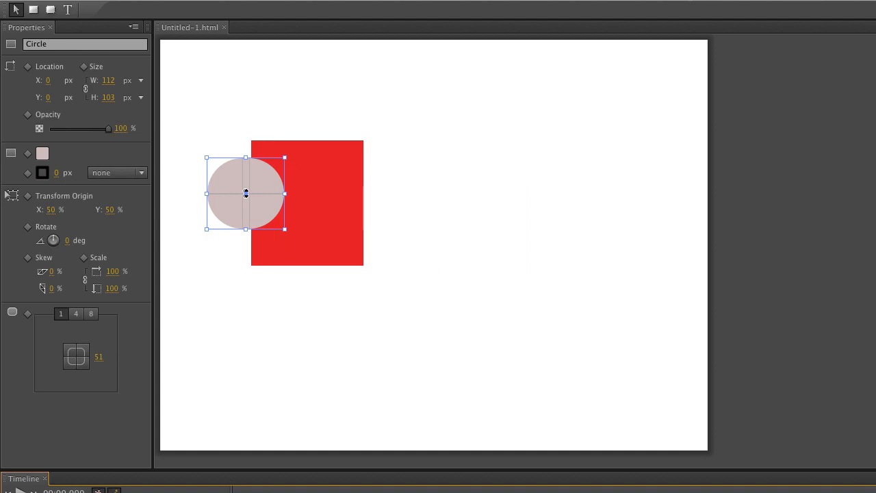
{"action": "left_click", "coordinate": [272, 326]}
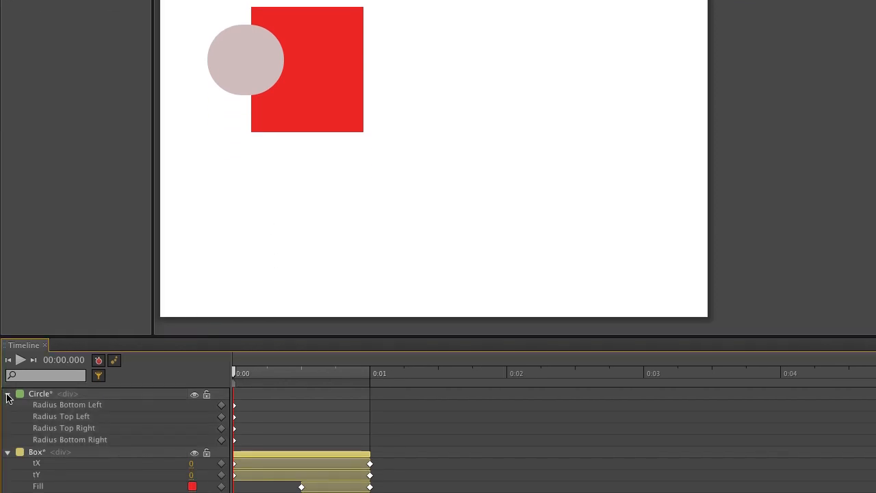
Collapse the property lists of Circle and Box in the timeline and select Circle.
{"action": "left_click", "coordinate": [6, 394]}
{"action": "left_click", "coordinate": [7, 406]}
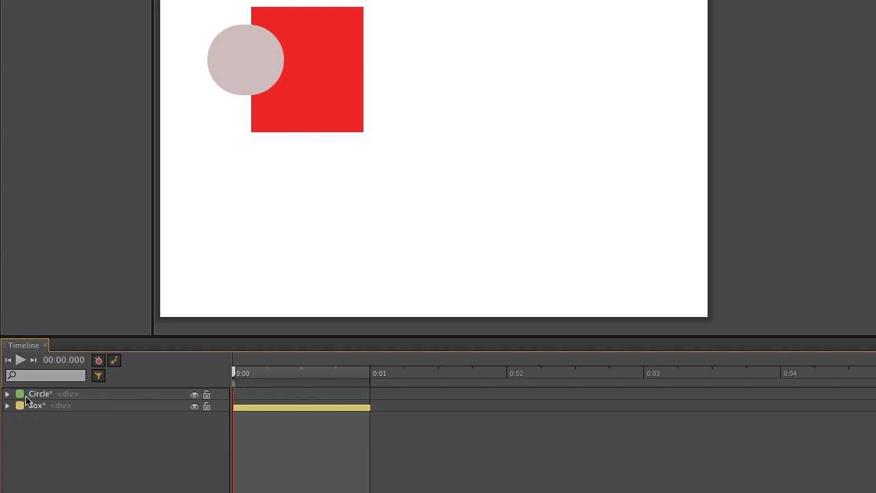
{"action": "left_click", "coordinate": [32, 394]}
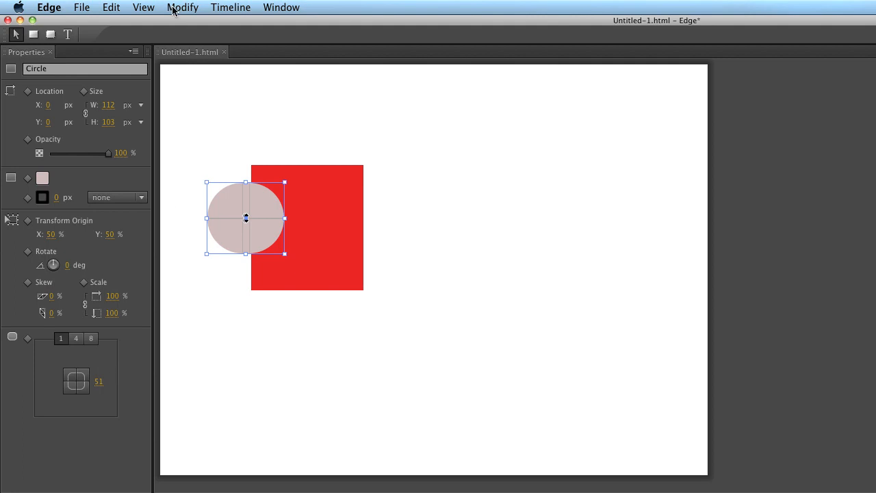
Send Circle backward behind the red box, and bring it forward again.
{"action": "left_click", "coordinate": [176, 9]}
{"action": "left_click", "coordinate": [190, 53]}
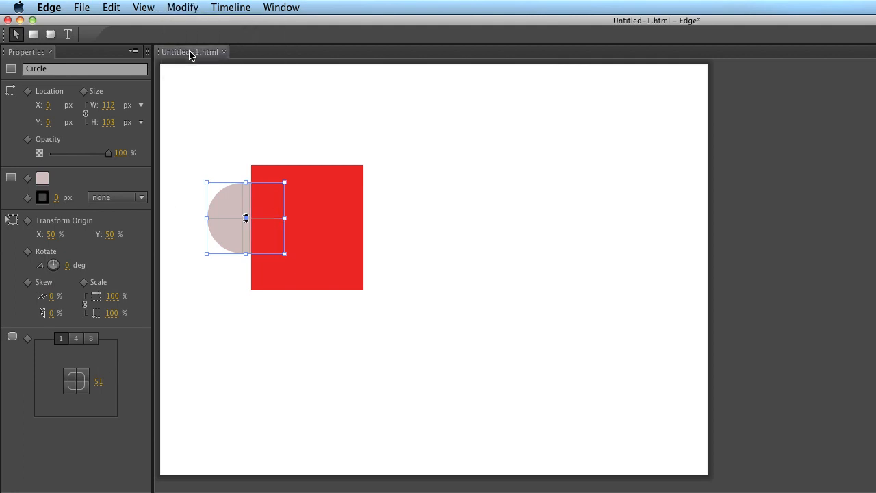
{"action": "left_click", "coordinate": [195, 8]}
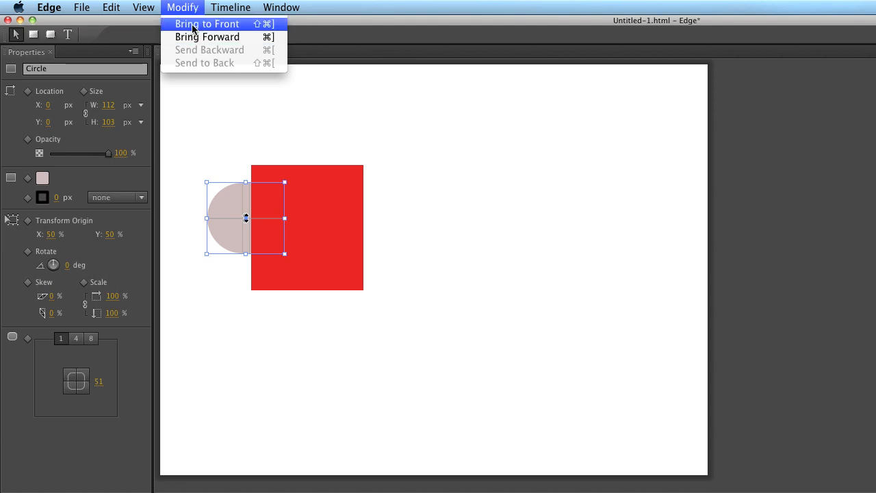
{"action": "left_click", "coordinate": [191, 35]}
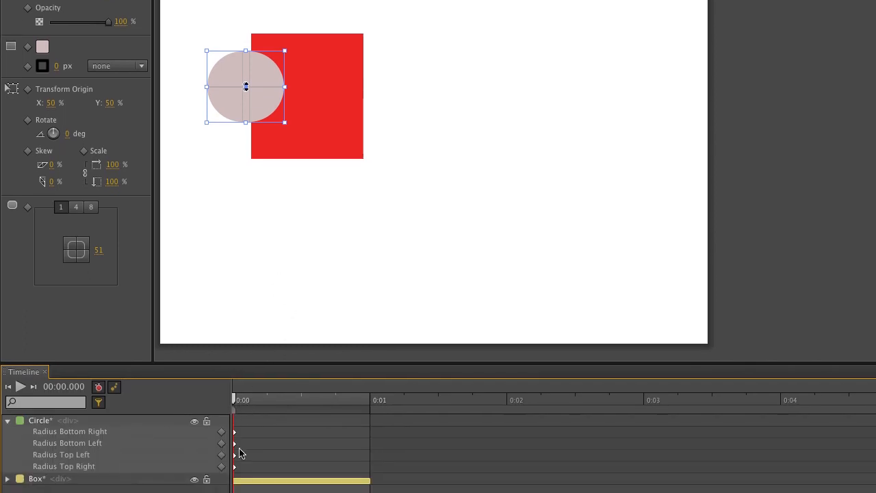
Animate Circle's Y position to 175 px from 0.25 to 0.75 seconds and play the animation from the start.
{"action": "left_click_drag", "start_coordinate": [234, 401], "coordinate": [267, 403]}
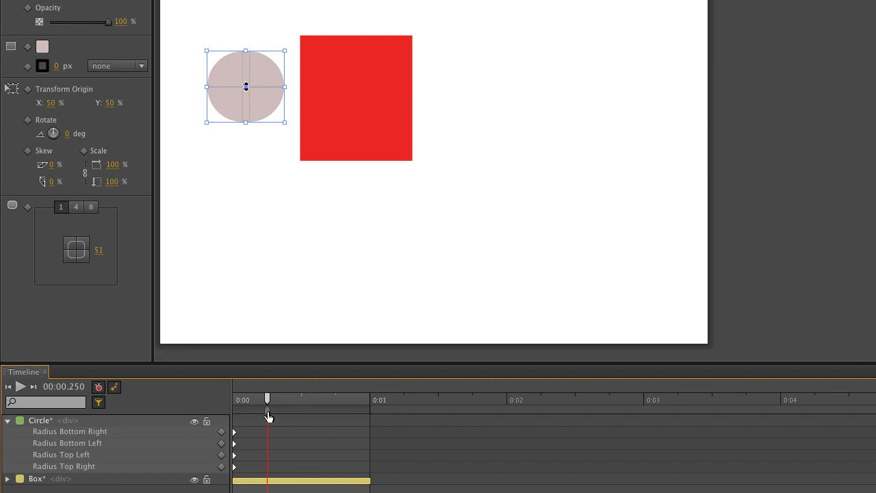
{"action": "left_click", "coordinate": [268, 411]}
{"action": "left_click_drag", "start_coordinate": [267, 404], "coordinate": [336, 407]}
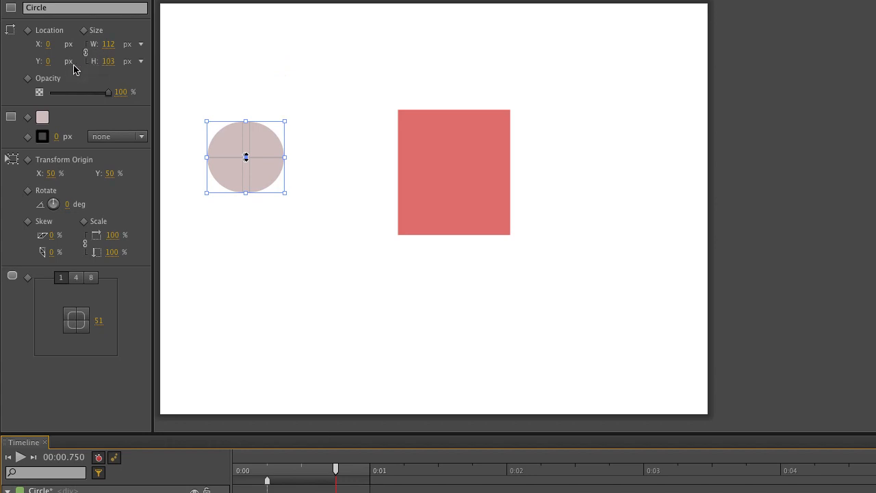
{"action": "left_click_drag", "start_coordinate": [48, 61], "coordinate": [184, 80]}
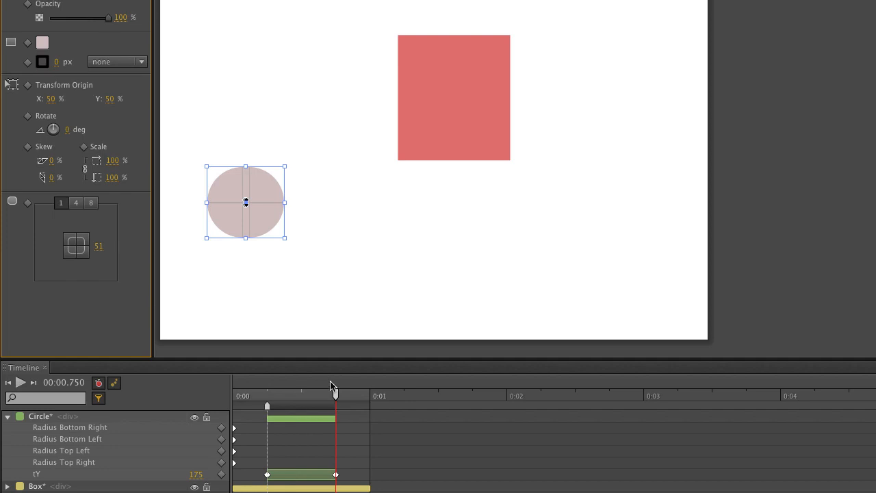
{"action": "left_click_drag", "start_coordinate": [336, 396], "coordinate": [171, 399]}
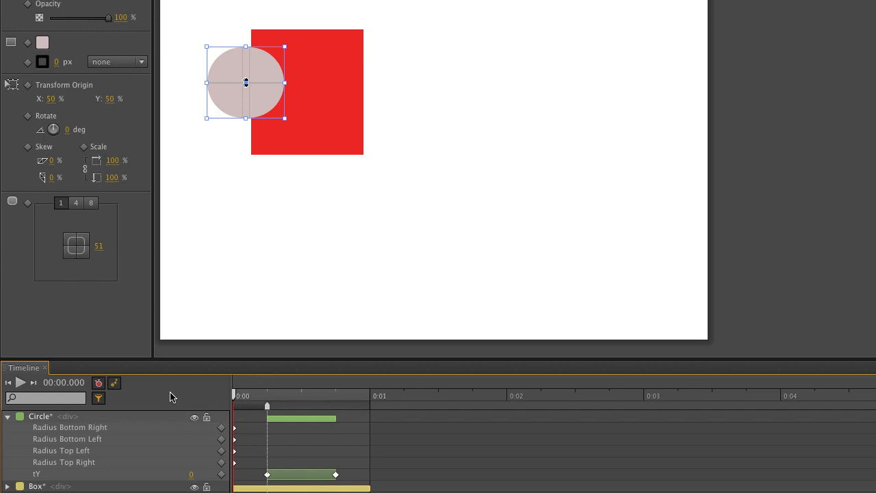
{"action": "key", "text": "space"}
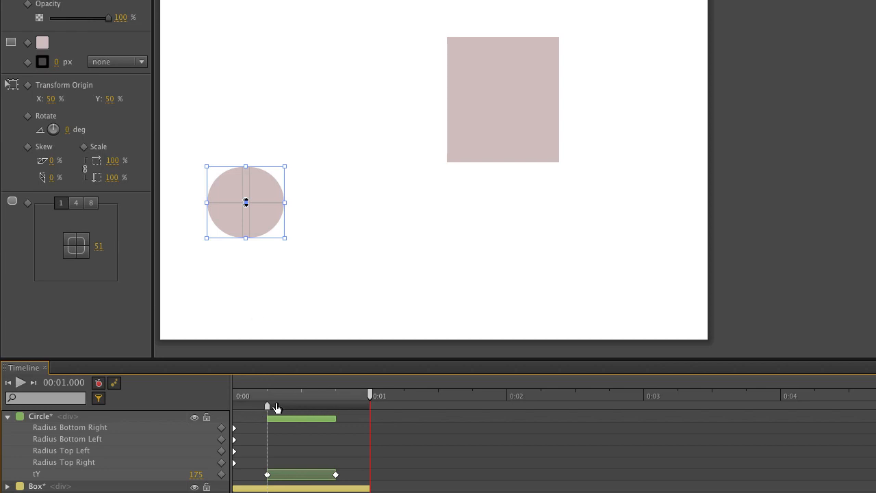
Move Circle down to the stage's lower edge at 0.75 seconds, Y 323 px, and play the animation from the start.
{"action": "left_click", "coordinate": [336, 474]}
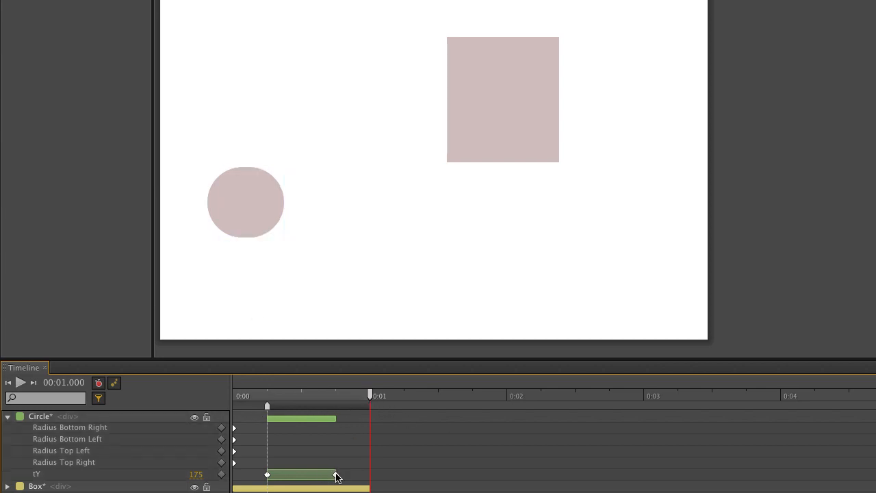
{"action": "left_click_drag", "start_coordinate": [374, 396], "coordinate": [335, 397]}
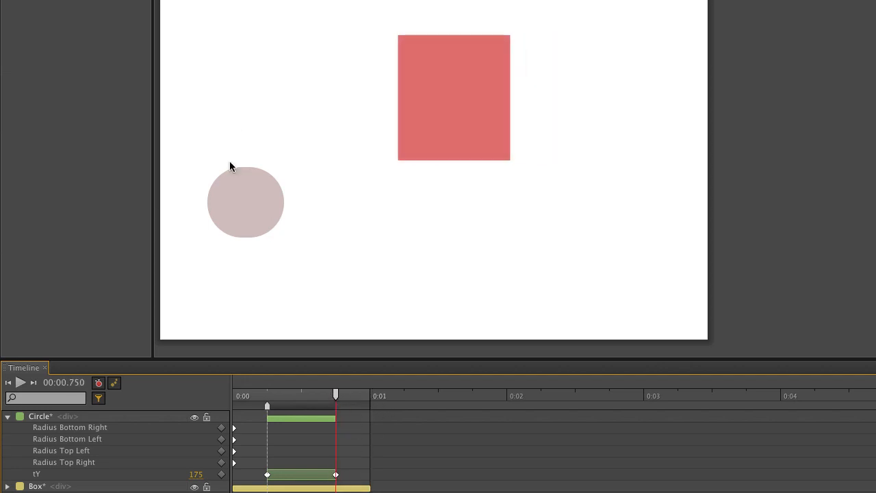
{"action": "left_click", "coordinate": [231, 196]}
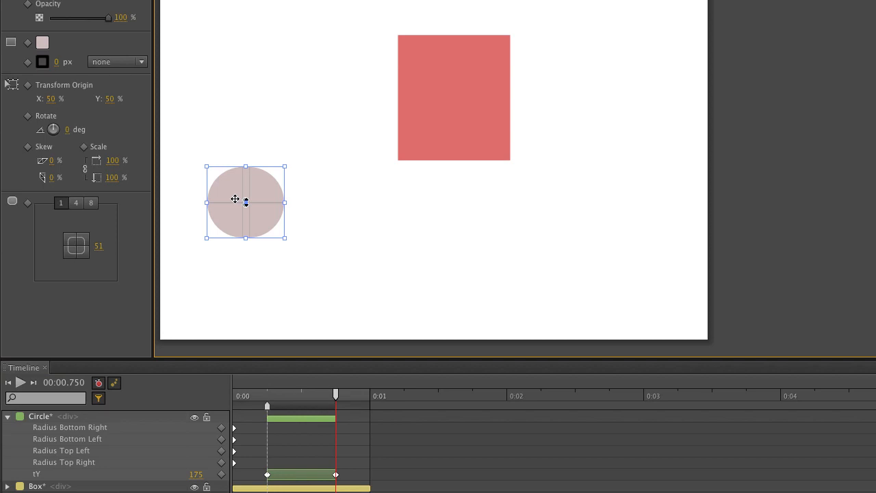
{"action": "key", "text": "Down"}
{"action": "key", "text": "Down"}
{"action": "key", "text": "Down"}
{"action": "key", "text": "Down"}
{"action": "key", "text": "Down"}
{"action": "key", "text": "Down"}
{"action": "key", "text": "Down"}
{"action": "key", "text": "Down"}
{"action": "key", "text": "Down"}
{"action": "key", "text": "Down"}
{"action": "key", "text": "Down"}
{"action": "key", "text": "Down"}
{"action": "key", "text": "Down"}
{"action": "key", "text": "Down"}
{"action": "key", "text": "Down"}
{"action": "key", "text": "Down"}
{"action": "key", "text": "Down"}
{"action": "key", "text": "Down"}
{"action": "key", "text": "Down"}
{"action": "key", "text": "Down"}
{"action": "key", "text": "Down"}
{"action": "key", "text": "Down"}
{"action": "key", "text": "Down"}
{"action": "key", "text": "Down"}
{"action": "key", "text": "Down"}
{"action": "key", "text": "Down"}
{"action": "key", "text": "Down"}
{"action": "key", "text": "Down"}
{"action": "key", "text": "Down"}
{"action": "key", "text": "Down"}
{"action": "key", "text": "Down"}
{"action": "key", "text": "Down"}
{"action": "key", "text": "Down"}
{"action": "key", "text": "Down"}
{"action": "key", "text": "Down"}
{"action": "key", "text": "Down"}
{"action": "key", "text": "Down"}
{"action": "key", "text": "Down"}
{"action": "key", "text": "Down"}
{"action": "key", "text": "Down"}
{"action": "key", "text": "Down"}
{"action": "key", "text": "Down"}
{"action": "key", "text": "Down"}
{"action": "key", "text": "Down"}
{"action": "key", "text": "Down"}
{"action": "key", "text": "Down"}
{"action": "key", "text": "Down"}
{"action": "key", "text": "Down"}
{"action": "key", "text": "Down"}
{"action": "key", "text": "Down"}
{"action": "key", "text": "Down"}
{"action": "key", "text": "Down"}
{"action": "key", "text": "Down"}
{"action": "key", "text": "Down"}
{"action": "key", "text": "Down"}
{"action": "key", "text": "Down"}
{"action": "key", "text": "Down"}
{"action": "key", "text": "Down"}
{"action": "key", "text": "Down"}
{"action": "key", "text": "Down"}
{"action": "key", "text": "Down"}
{"action": "key", "text": "Down"}
{"action": "key", "text": "Down"}
{"action": "key", "text": "Down"}
{"action": "key", "text": "Down"}
{"action": "key", "text": "Down"}
{"action": "key", "text": "Down"}
{"action": "key", "text": "Down"}
{"action": "key", "text": "Down"}
{"action": "key", "text": "Down"}
{"action": "key", "text": "Down"}
{"action": "key", "text": "Down"}
{"action": "key", "text": "Down"}
{"action": "key", "text": "Down"}
{"action": "key", "text": "Down"}
{"action": "key", "text": "Down"}
{"action": "key", "text": "Down"}
{"action": "key", "text": "Down"}
{"action": "key", "text": "Down"}
{"action": "key", "text": "Down"}
{"action": "key", "text": "Down"}
{"action": "key", "text": "Down"}
{"action": "key", "text": "Down"}
{"action": "key", "text": "Down"}
{"action": "key", "text": "Down"}
{"action": "key", "text": "Down"}
{"action": "key", "text": "Down"}
{"action": "key", "text": "Down"}
{"action": "key", "text": "Down"}
{"action": "key", "text": "Down"}
{"action": "key", "text": "Down"}
{"action": "key", "text": "Down"}
{"action": "key", "text": "Down"}
{"action": "key", "text": "Down"}
{"action": "key", "text": "Down"}
{"action": "key", "text": "Down"}
{"action": "key", "text": "Down"}
{"action": "key", "text": "Down"}
{"action": "key", "text": "Down"}
{"action": "key", "text": "Down"}
{"action": "key", "text": "Down"}
{"action": "key", "text": "Down"}
{"action": "key", "text": "Down"}
{"action": "key", "text": "Down"}
{"action": "key", "text": "Down"}
{"action": "key", "text": "Down"}
{"action": "key", "text": "Down"}
{"action": "key", "text": "Down"}
{"action": "key", "text": "Down"}
{"action": "key", "text": "Down"}
{"action": "key", "text": "Down"}
{"action": "key", "text": "Down"}
{"action": "key", "text": "Down"}
{"action": "key", "text": "Down"}
{"action": "key", "text": "Down"}
{"action": "key", "text": "Down"}
{"action": "key", "text": "Down"}
{"action": "key", "text": "Down"}
{"action": "key", "text": "Down"}
{"action": "key", "text": "Down"}
{"action": "key", "text": "Down"}
{"action": "key", "text": "Down"}
{"action": "key", "text": "Down"}
{"action": "key", "text": "Down"}
{"action": "key", "text": "Down"}
{"action": "key", "text": "Down"}
{"action": "key", "text": "Down"}
{"action": "key", "text": "Down"}
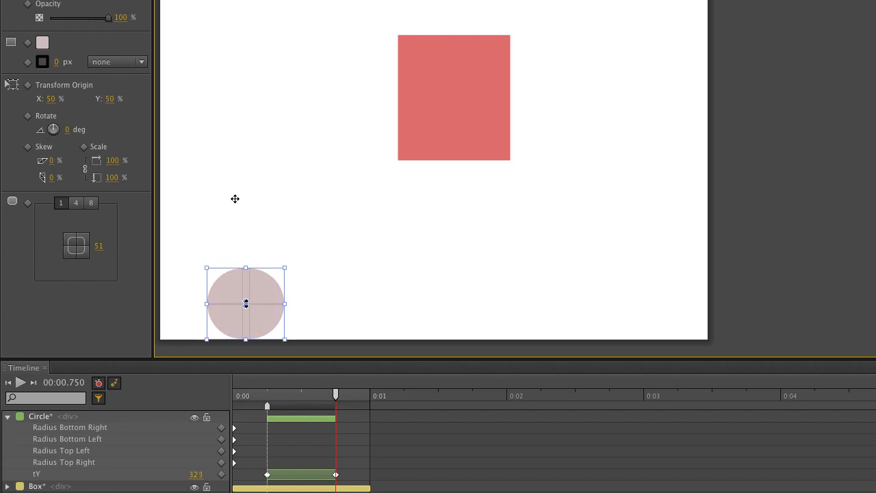
{"action": "left_click_drag", "start_coordinate": [335, 397], "coordinate": [236, 409]}
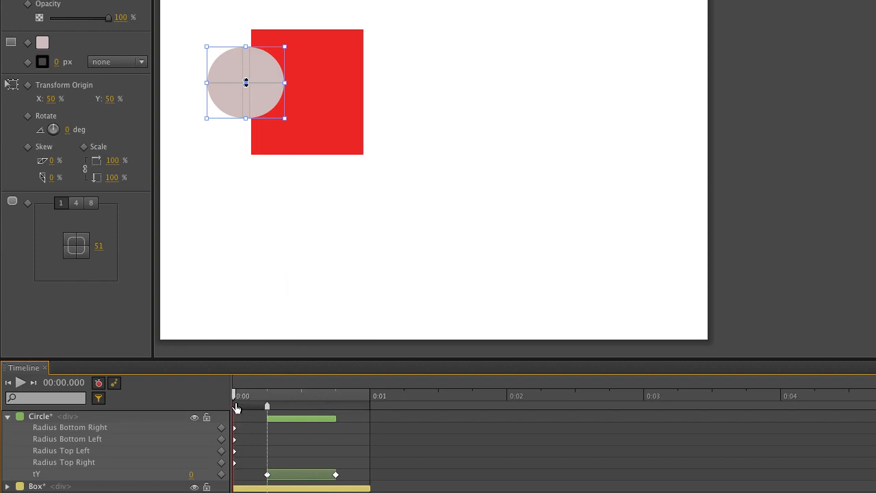
{"action": "key", "text": "space"}
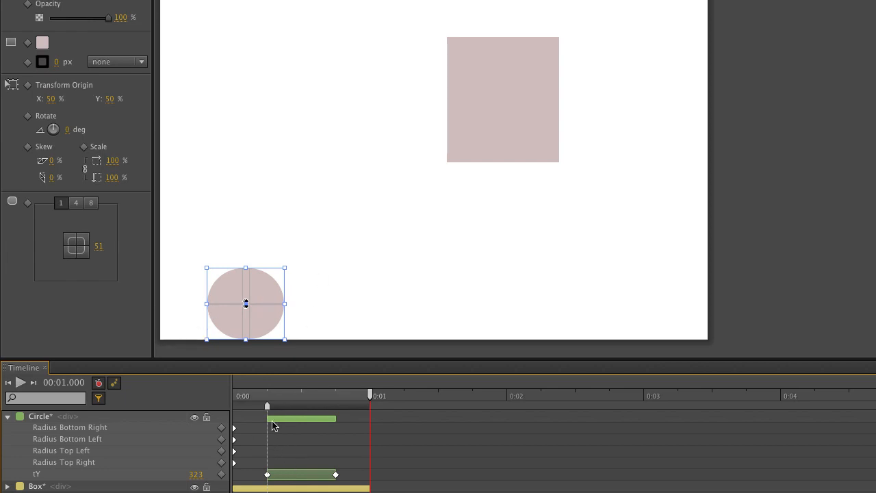
Set the easing of Circle's downward transition to easeOutBounce and play the animation from the start.
{"action": "left_click", "coordinate": [378, 308]}
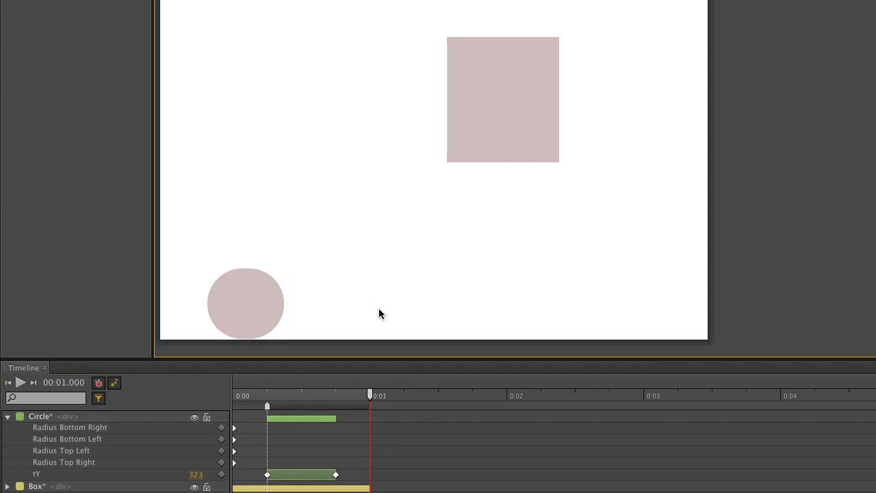
{"action": "left_click", "coordinate": [267, 295]}
{"action": "left_click", "coordinate": [320, 418]}
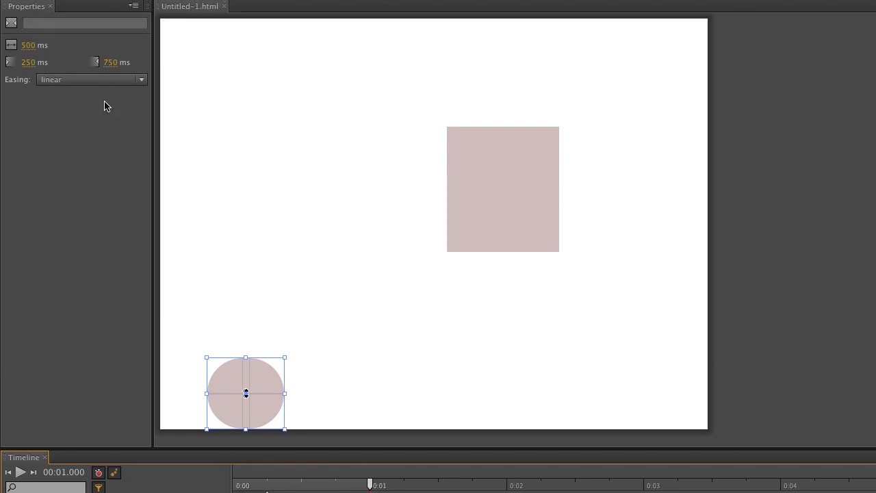
{"action": "left_click", "coordinate": [96, 80]}
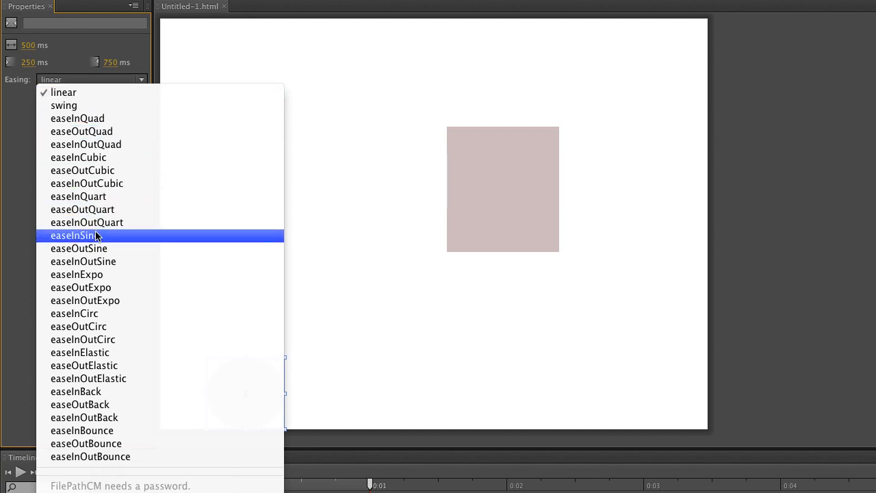
{"action": "left_click", "coordinate": [97, 443]}
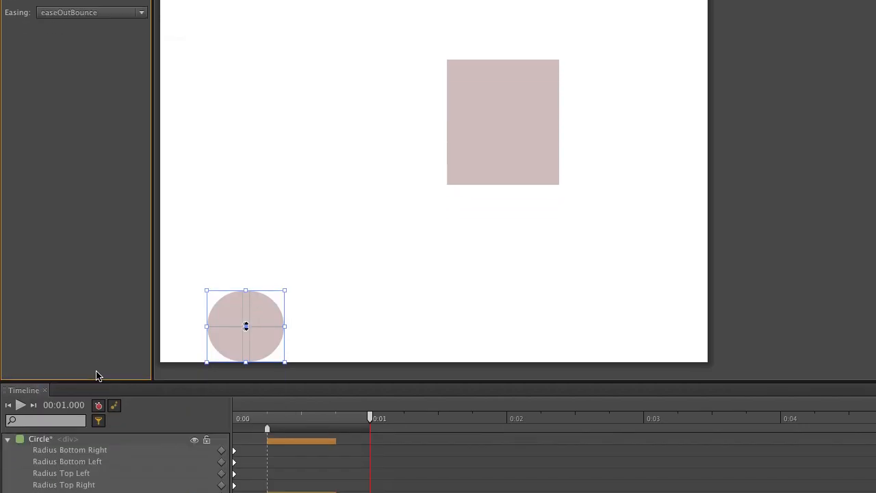
{"action": "left_click_drag", "start_coordinate": [370, 392], "coordinate": [163, 389]}
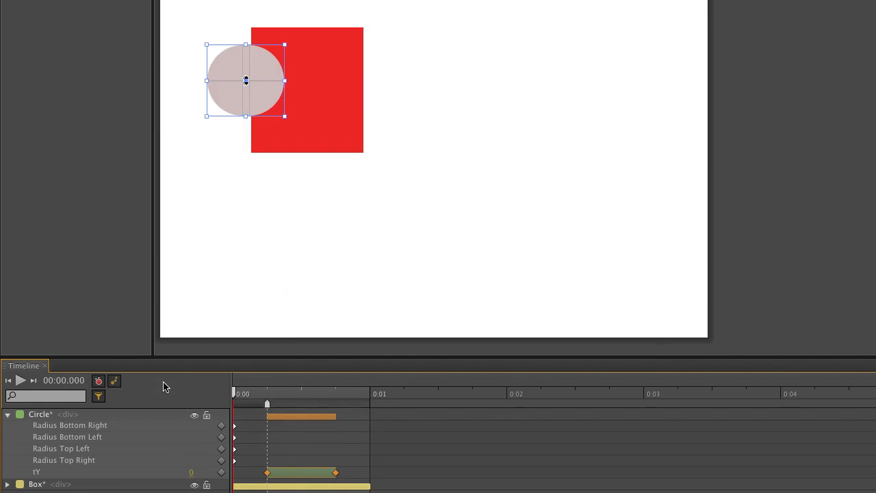
{"action": "key", "text": "space"}
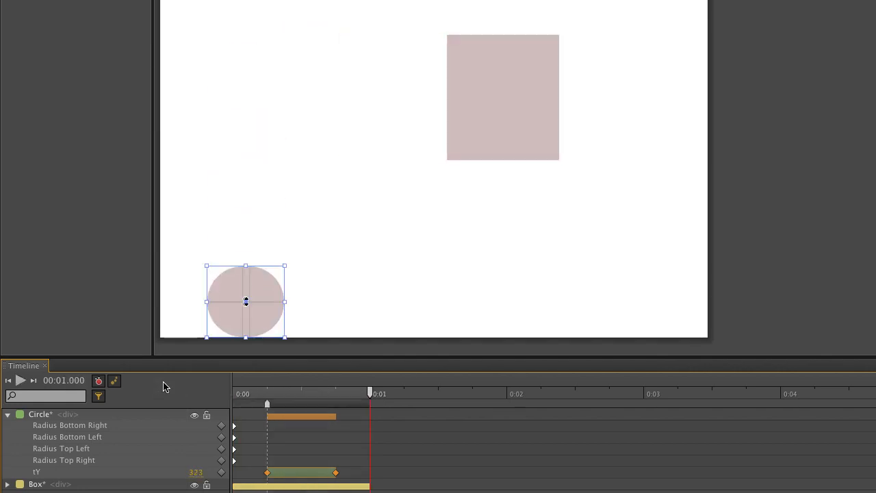